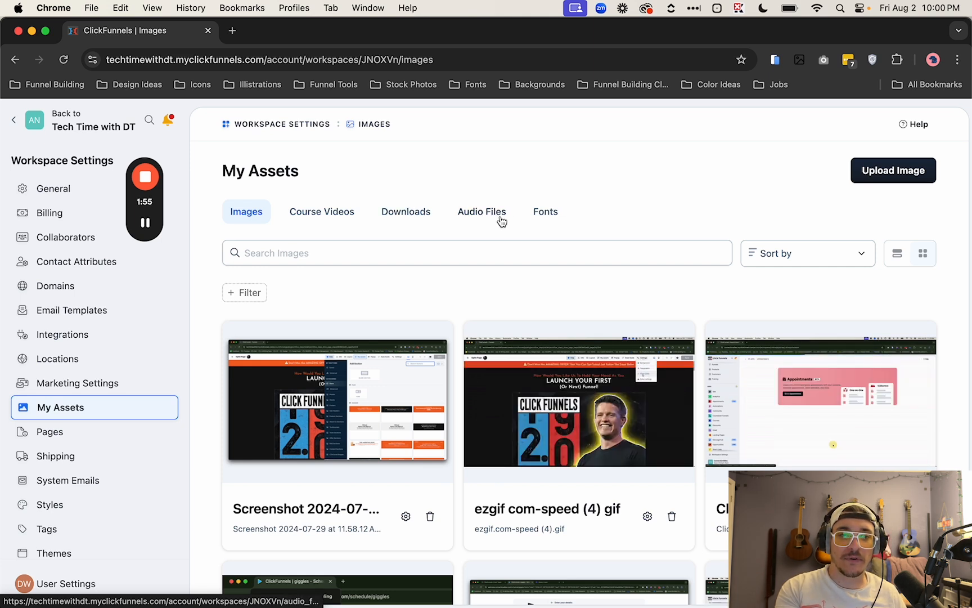
# Step: Start a new file in the Downloads assets and name it "My Cool Asset"
pyautogui.click(406, 211)
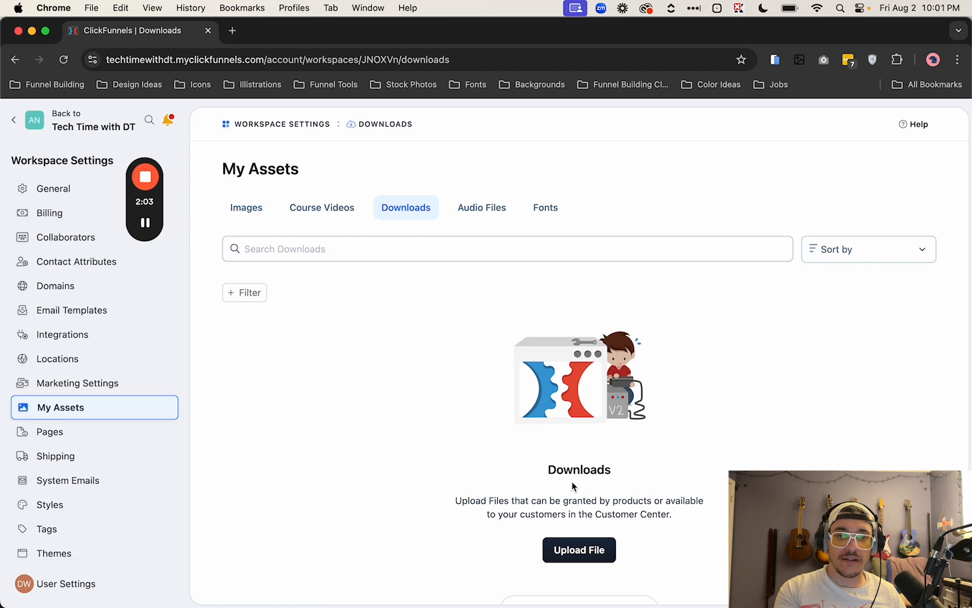
pyautogui.click(589, 549)
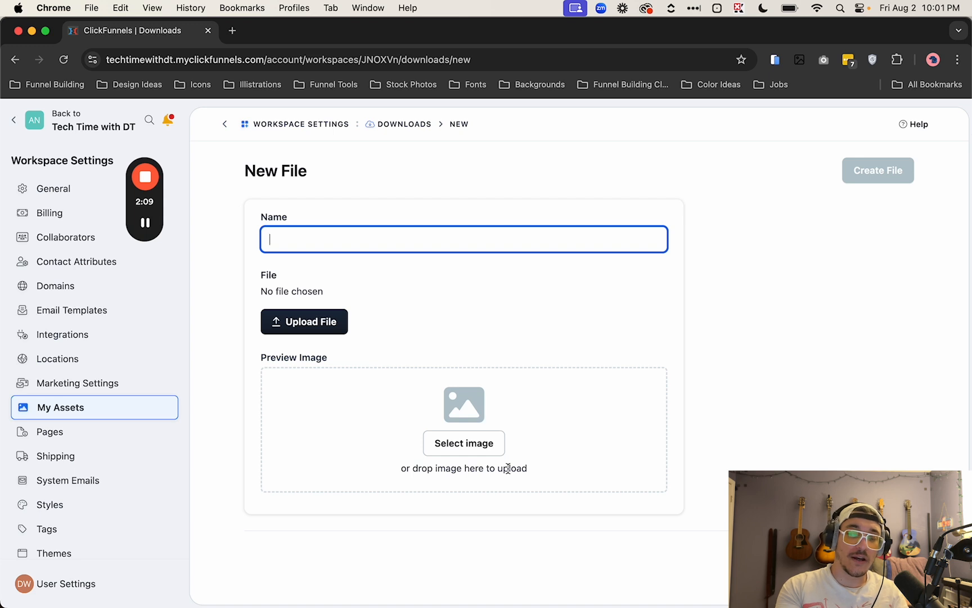
pyautogui.write('My Cool Asset')
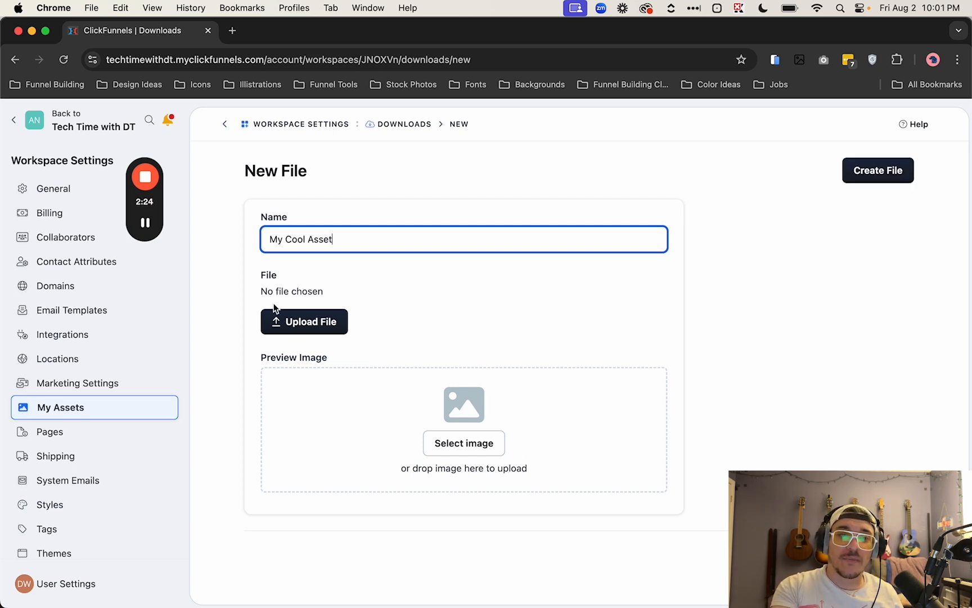
# Step: Attach the file pexels-perfecto-capucine-515848-1475290.jpg from the Downloads folder
pyautogui.click(297, 323)
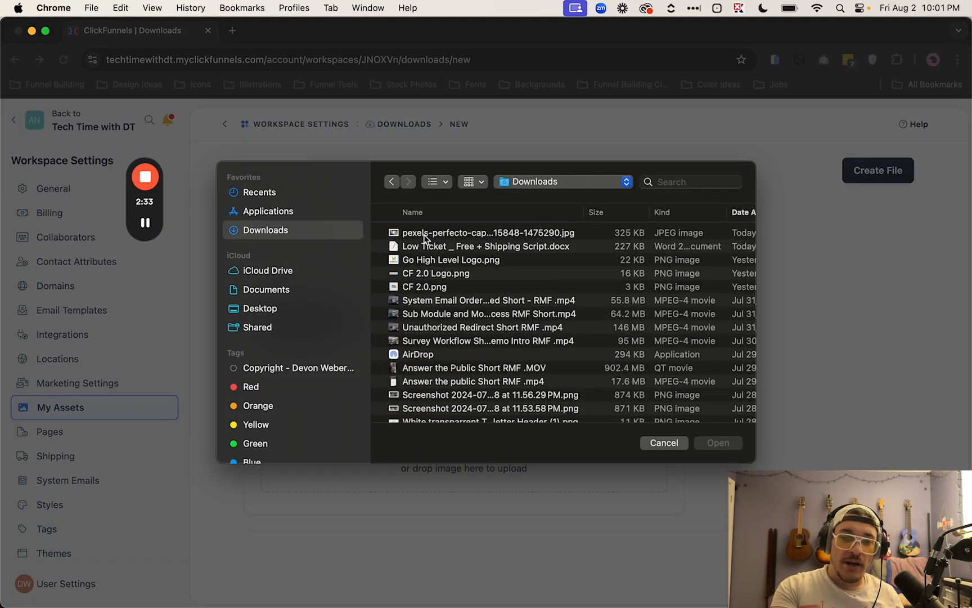
pyautogui.click(423, 235)
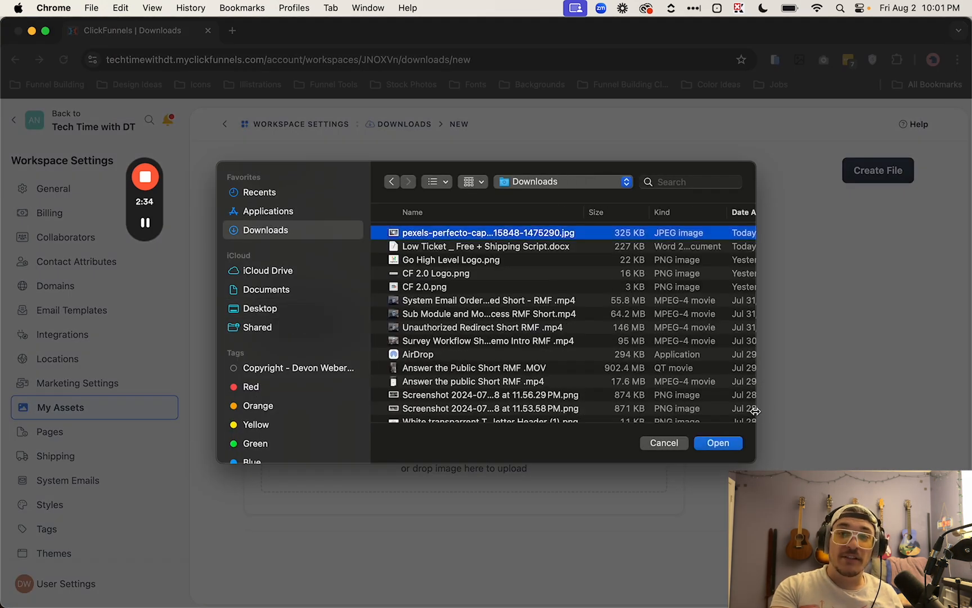
pyautogui.click(736, 448)
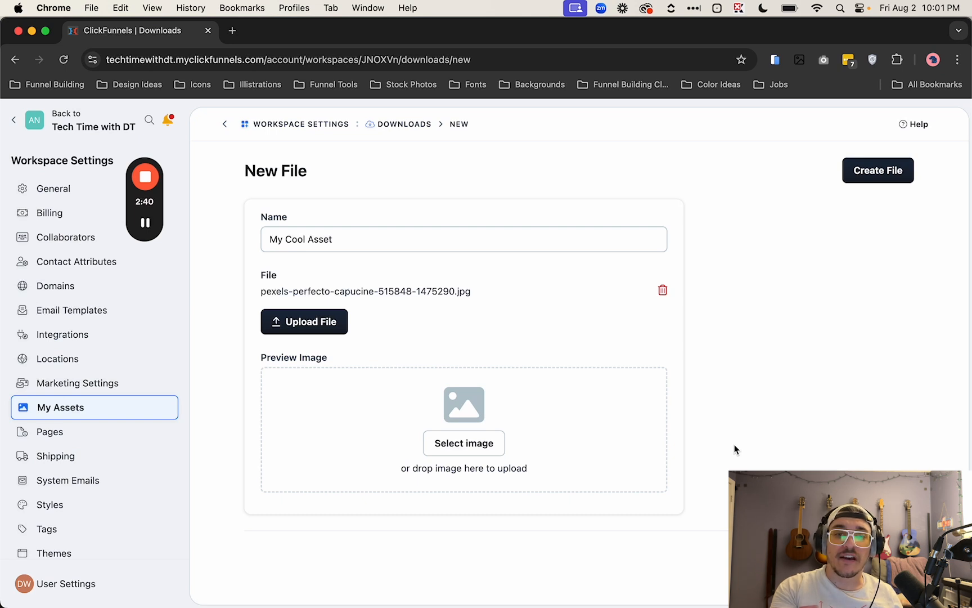
# Step: Upload the same pexels-perfecto-capucine jpg through the image gallery as the preview image
pyautogui.click(482, 449)
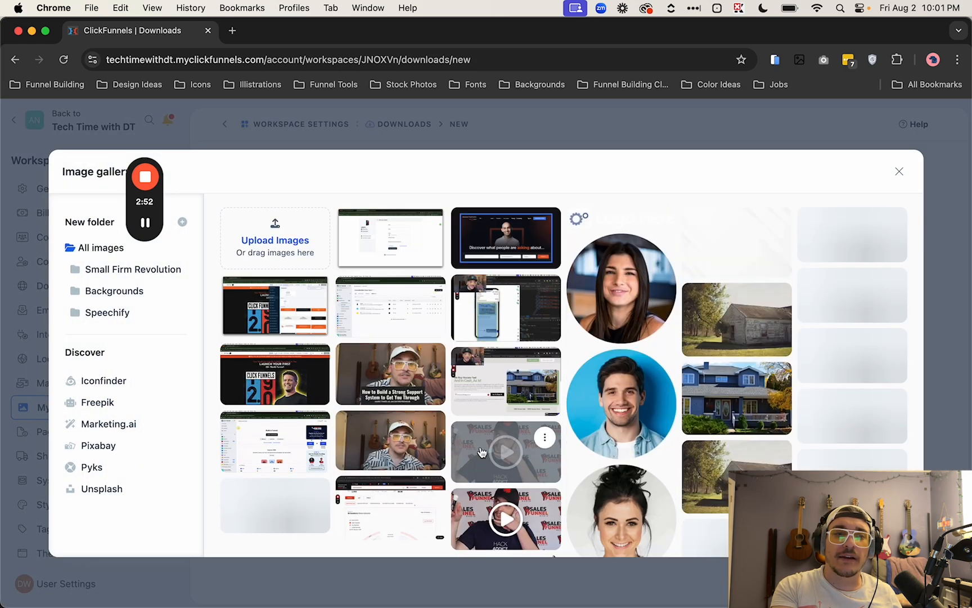
pyautogui.click(297, 243)
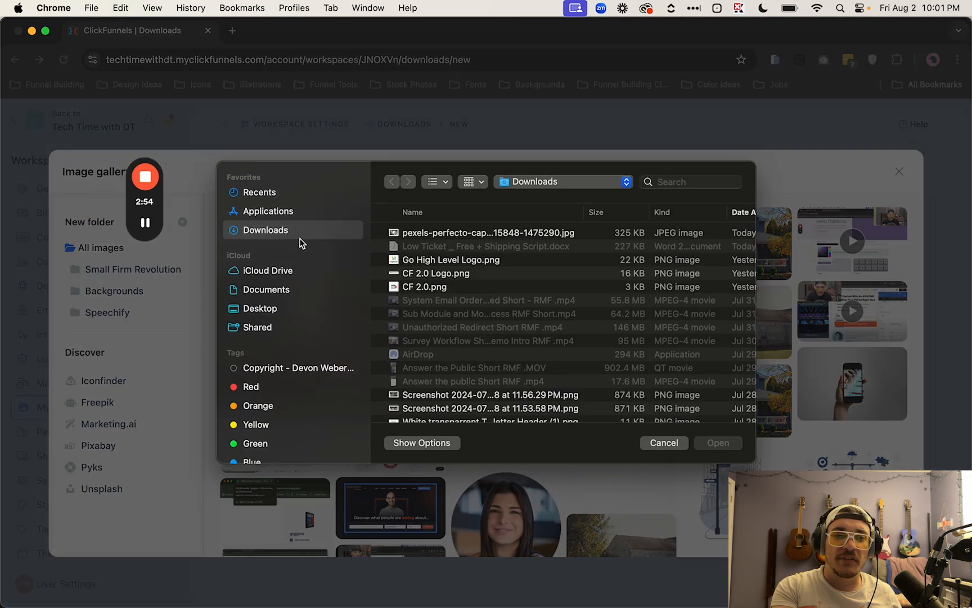
pyautogui.click(433, 233)
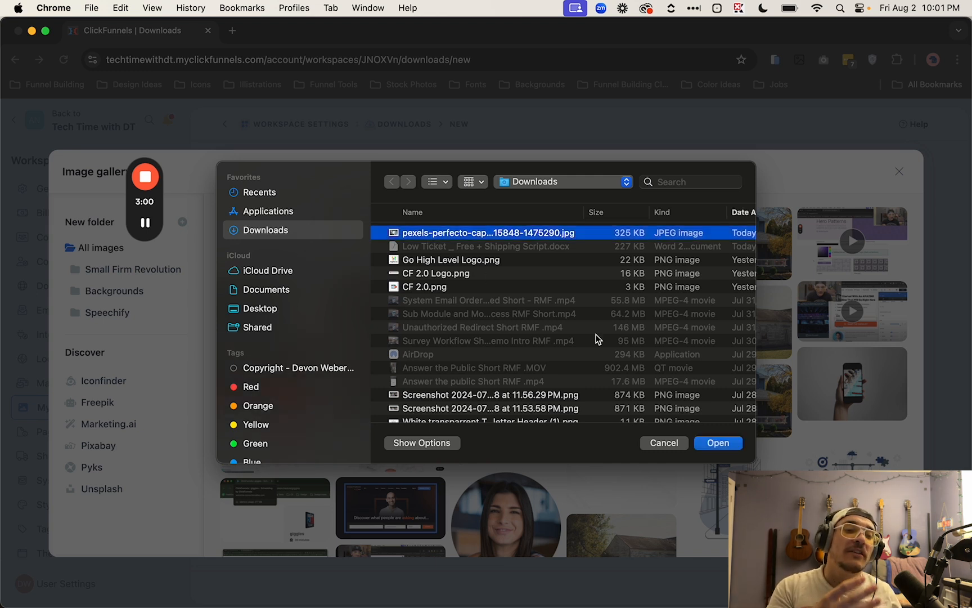
pyautogui.click(727, 445)
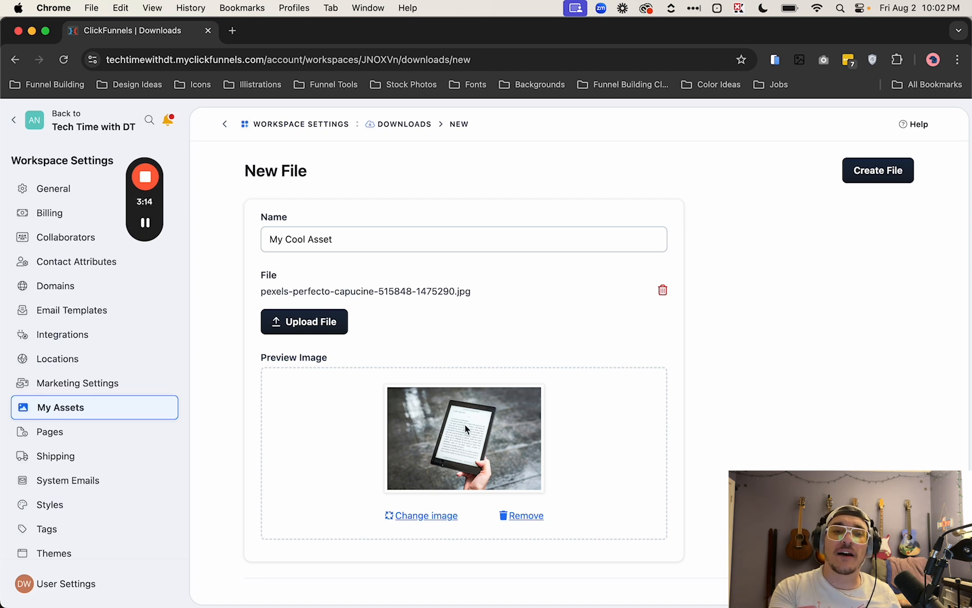
# Step: Create the new download file
pyautogui.scroll(-2, 454, 426)
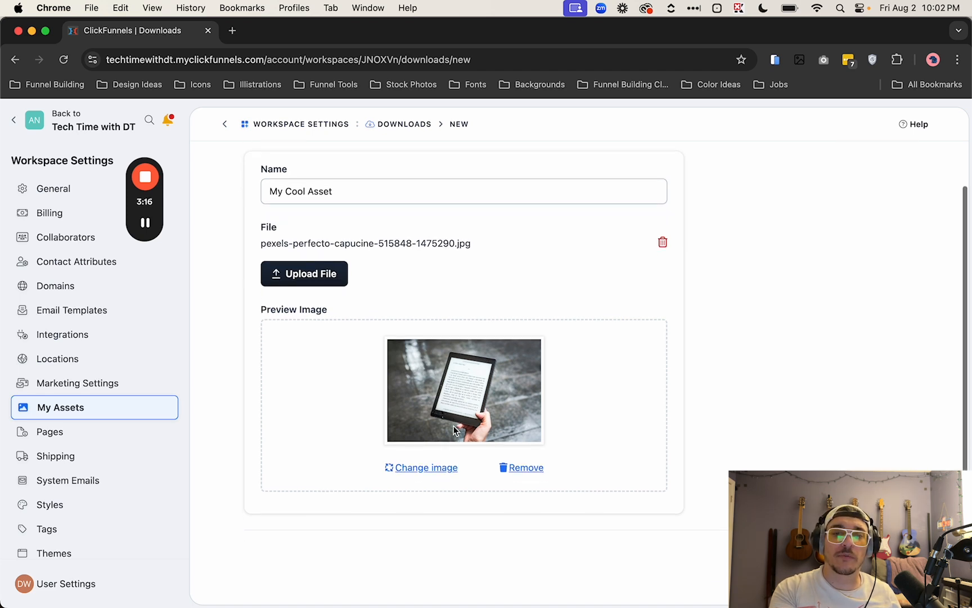
pyautogui.scroll(2, 453, 425)
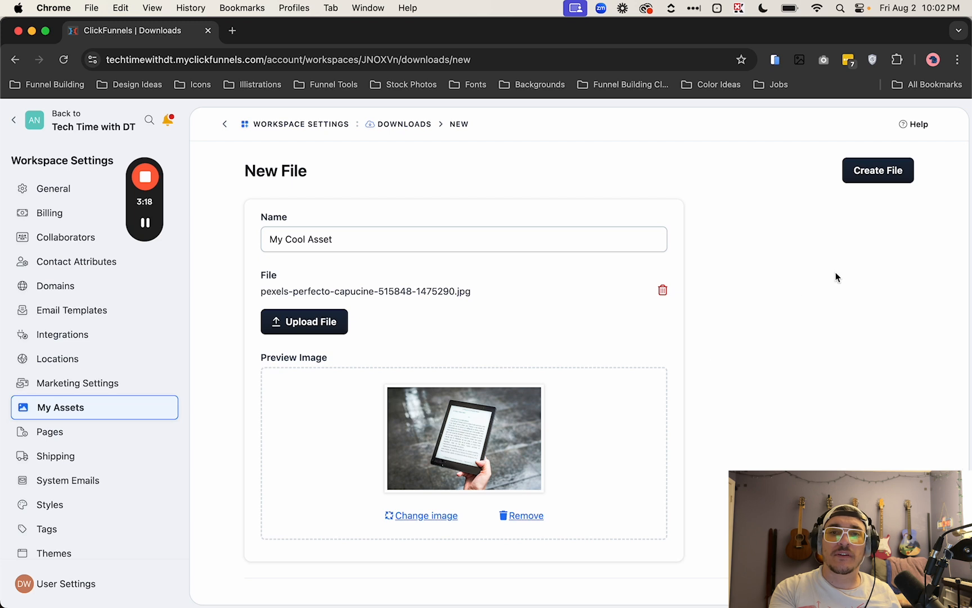
pyautogui.click(868, 172)
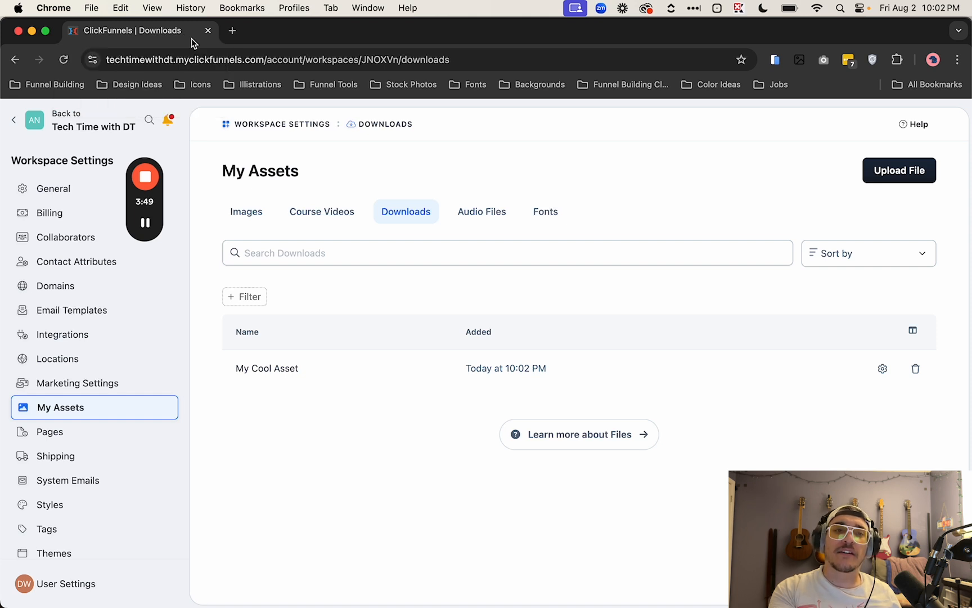
# Step: Duplicate the browser tab and go to the Funnels list in the copy
pyautogui.rightClick(192, 43)
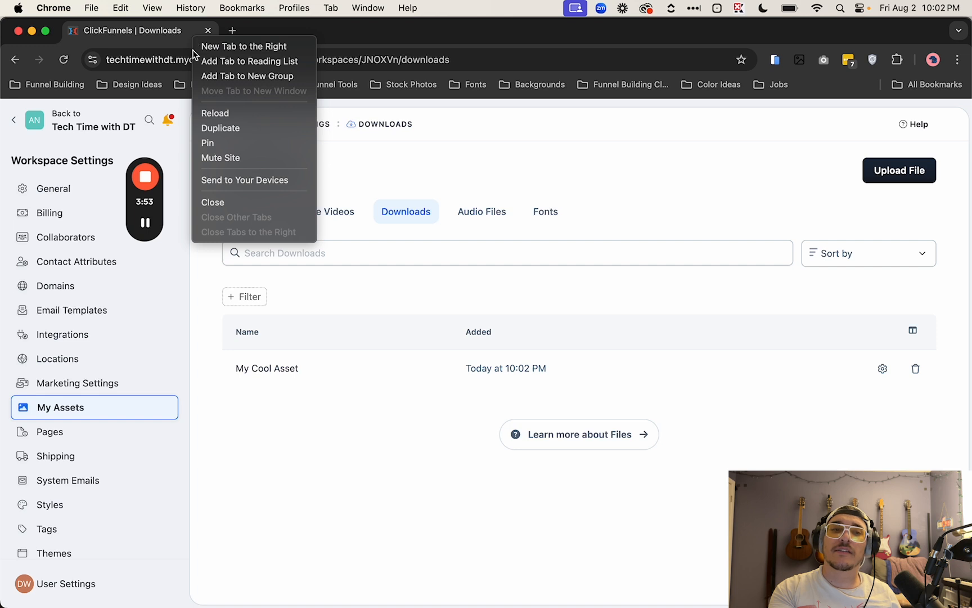
pyautogui.click(220, 128)
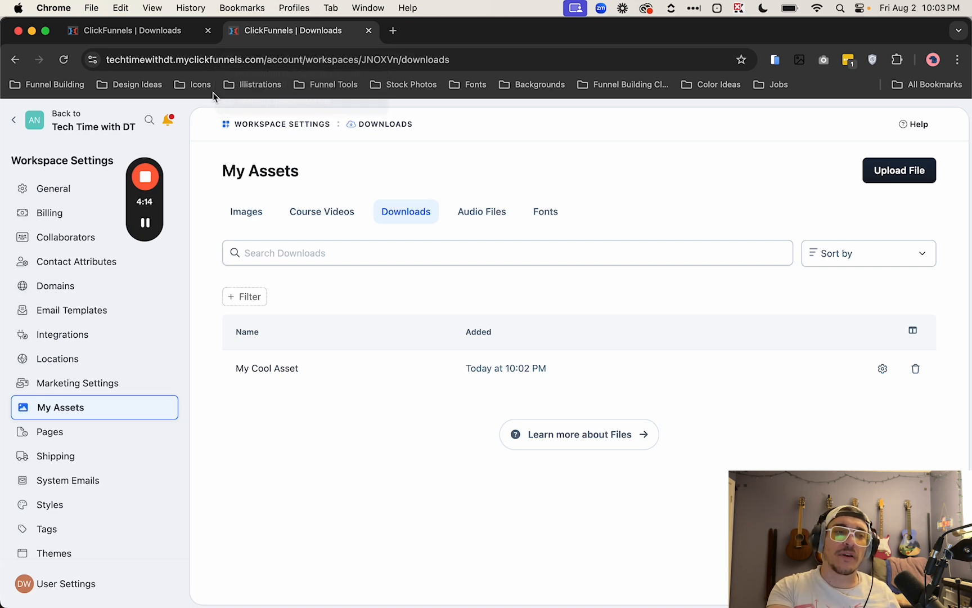
pyautogui.click(17, 122)
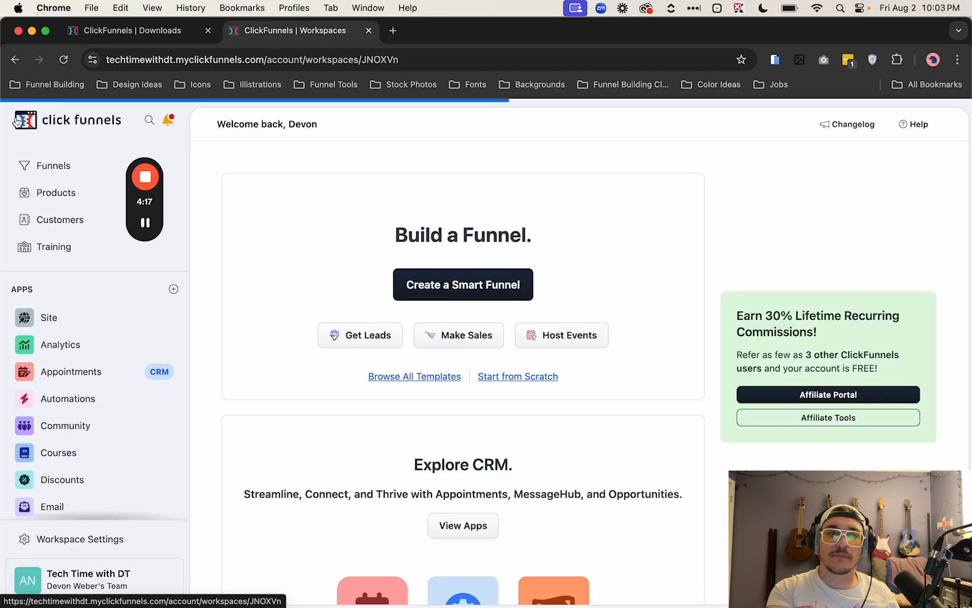
pyautogui.click(53, 170)
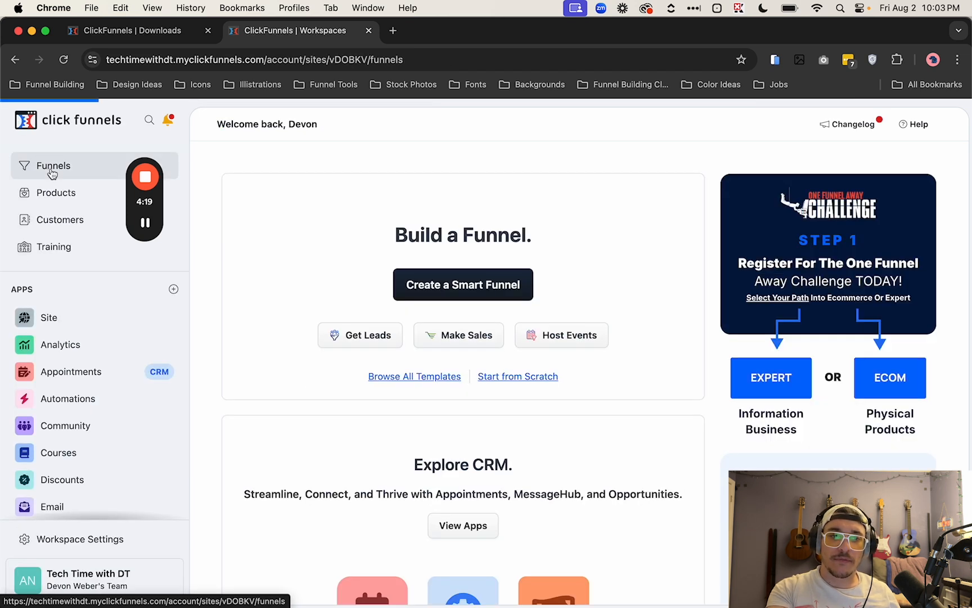
# Step: Open the Optin Page of the Bridge Funnel - CF 2.0 funnel in the page editor
pyautogui.scroll(-5, 315, 349)
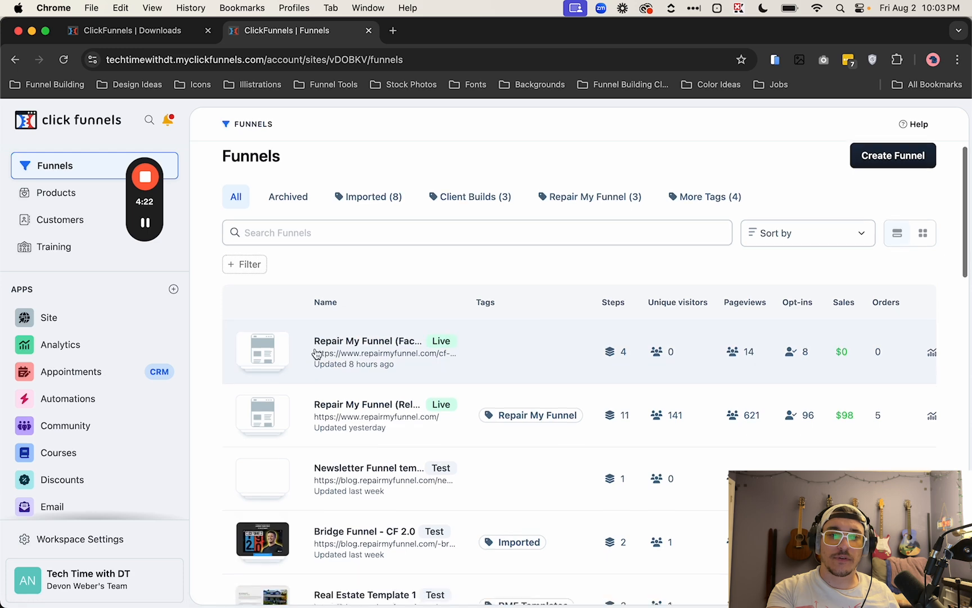
pyautogui.scroll(-1, 316, 349)
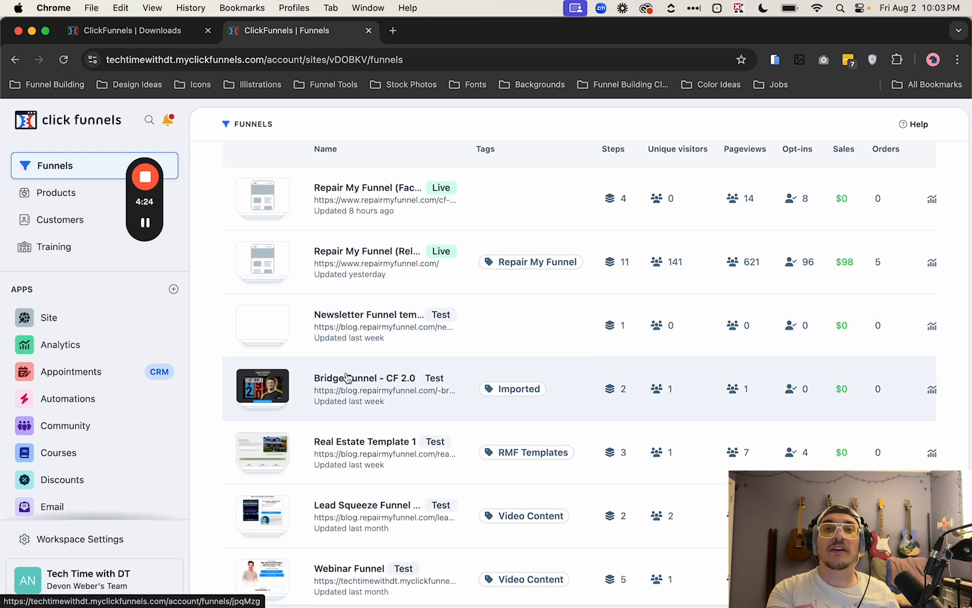
pyautogui.click(347, 377)
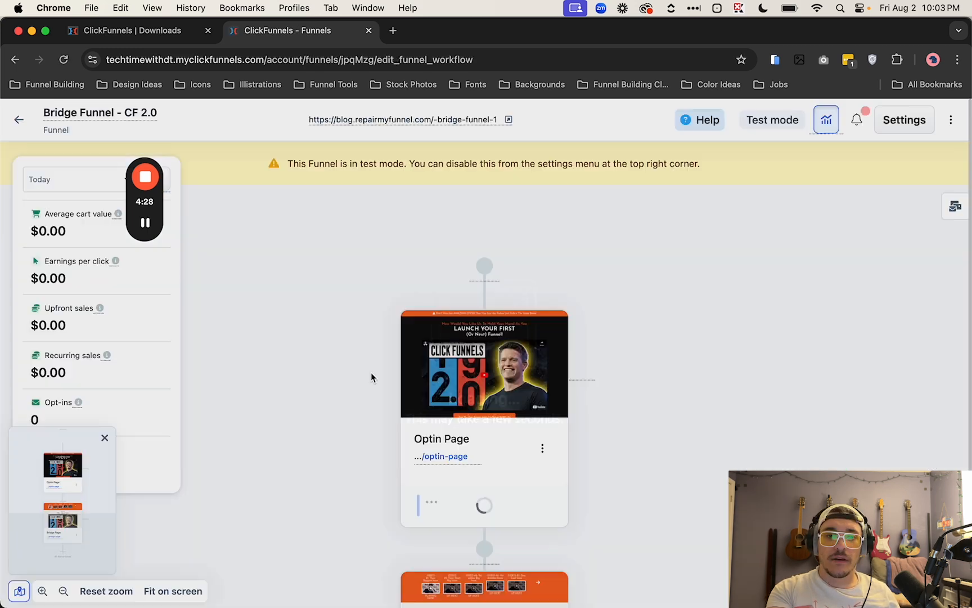
pyautogui.moveTo(499, 378)
pyautogui.click(494, 354)
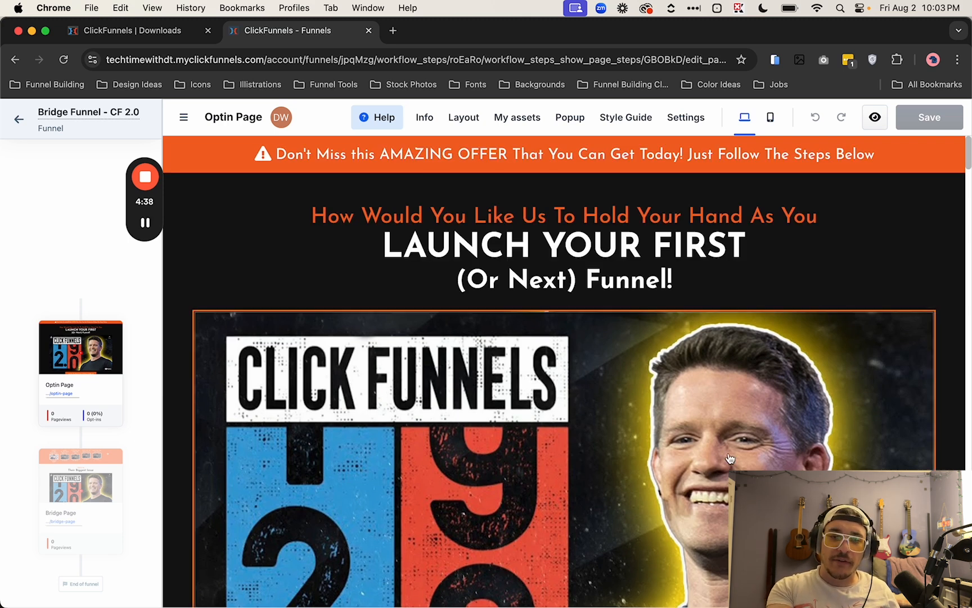
pyautogui.scroll(-10, 495, 360)
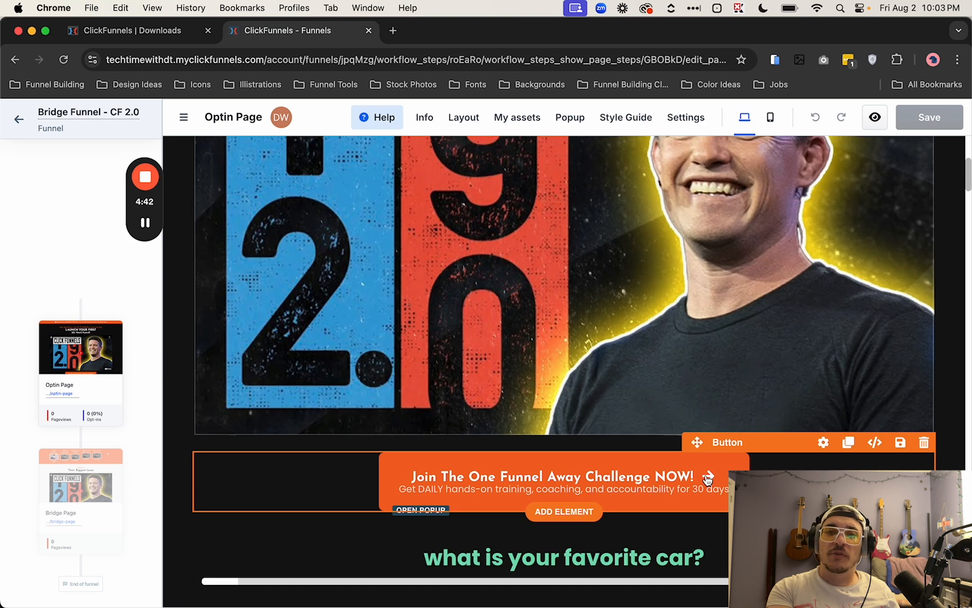
pyautogui.click(587, 509)
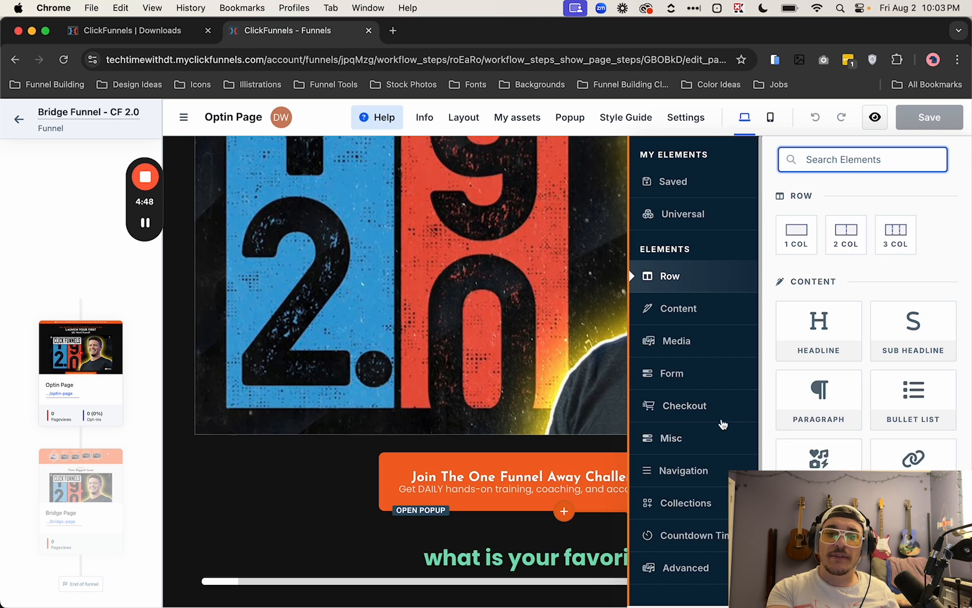
pyautogui.click(697, 381)
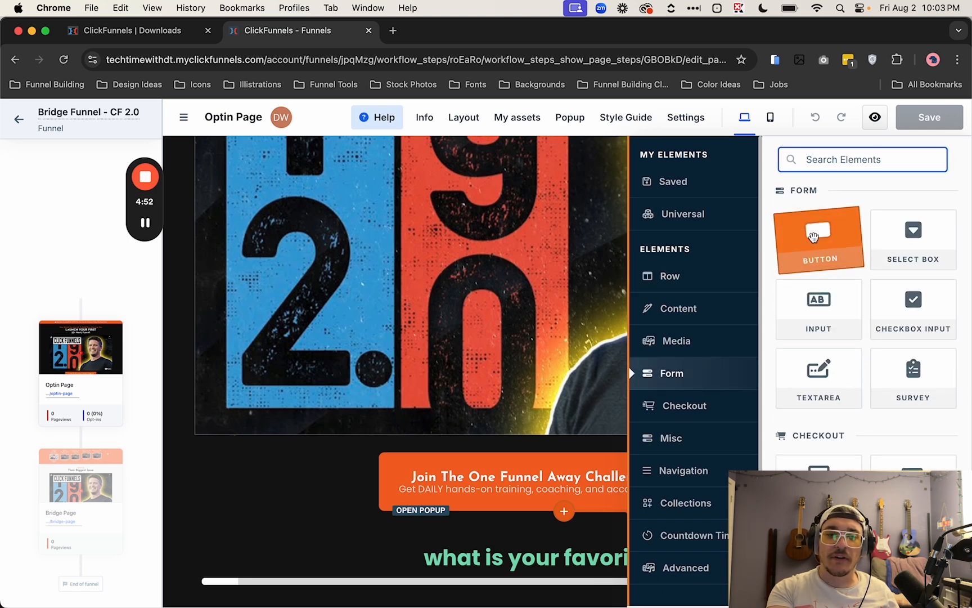
pyautogui.moveTo(814, 237); pyautogui.dragTo(497, 372)
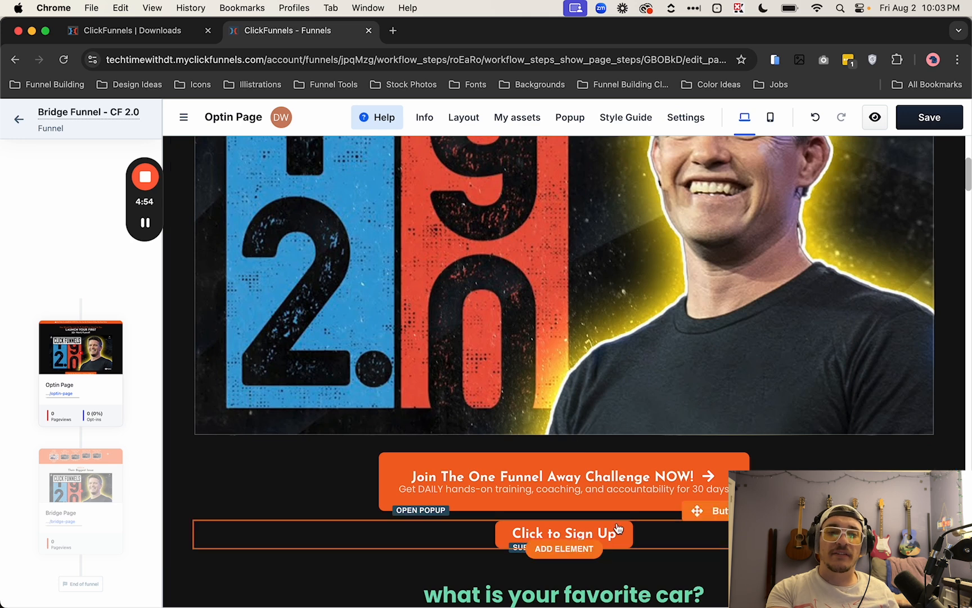
pyautogui.click(924, 511)
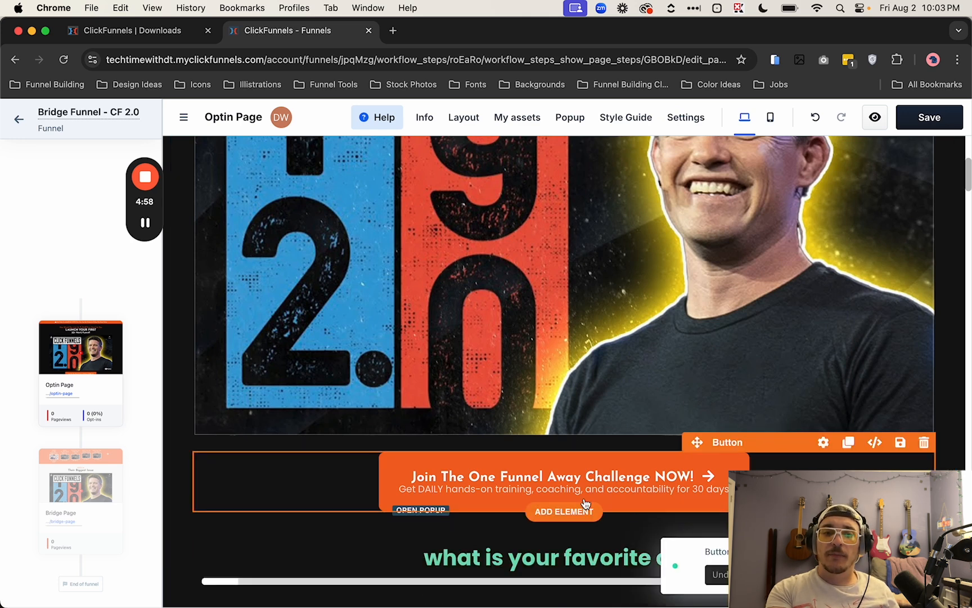
# Step: Set the challenge button's click action to go to a Custom URL
pyautogui.click(618, 478)
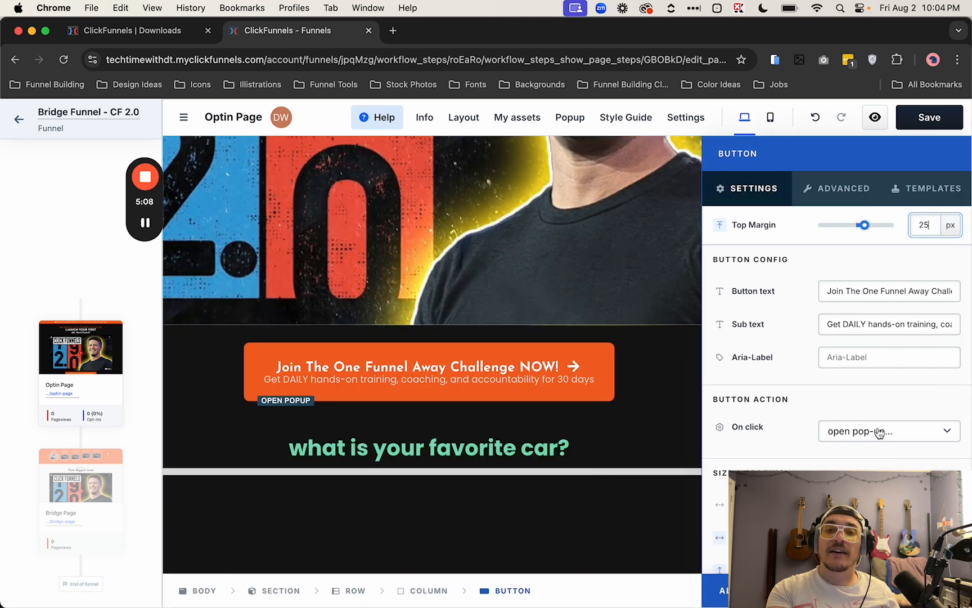
pyautogui.click(877, 432)
pyautogui.click(854, 260)
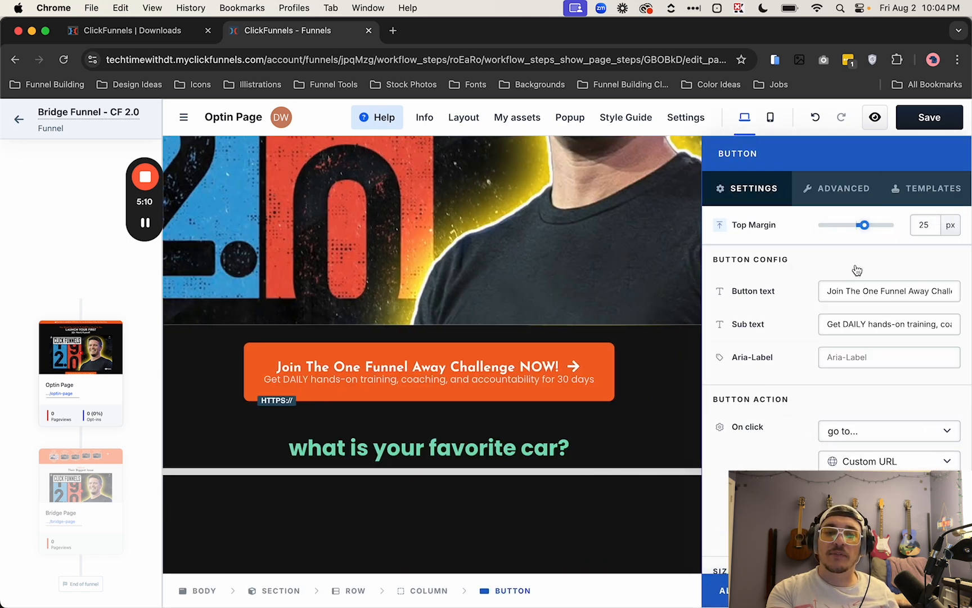
pyautogui.click(661, 379)
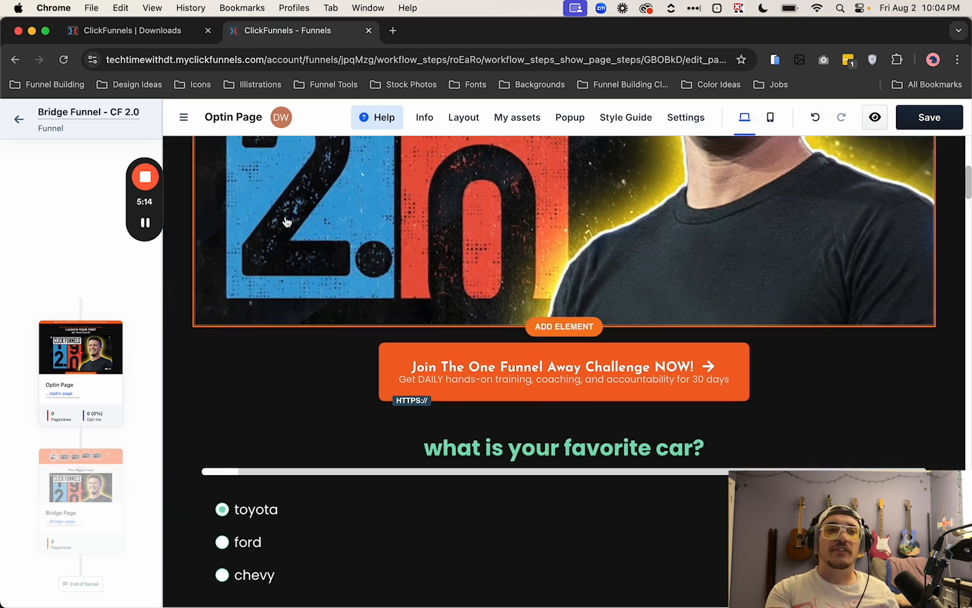
# Step: Open My Cool Asset in the Downloads list and copy its Download File link address
pyautogui.click(149, 31)
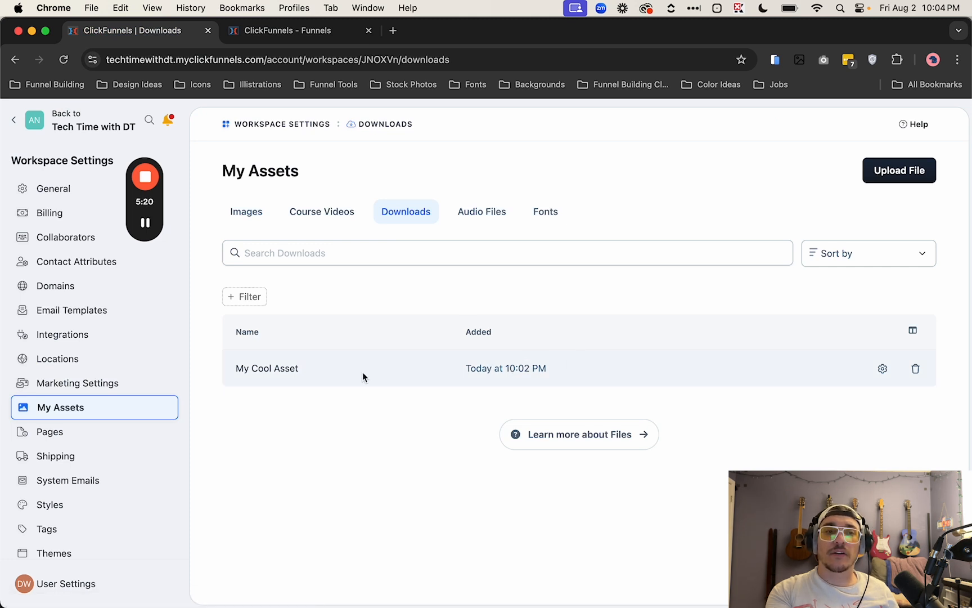
pyautogui.click(281, 373)
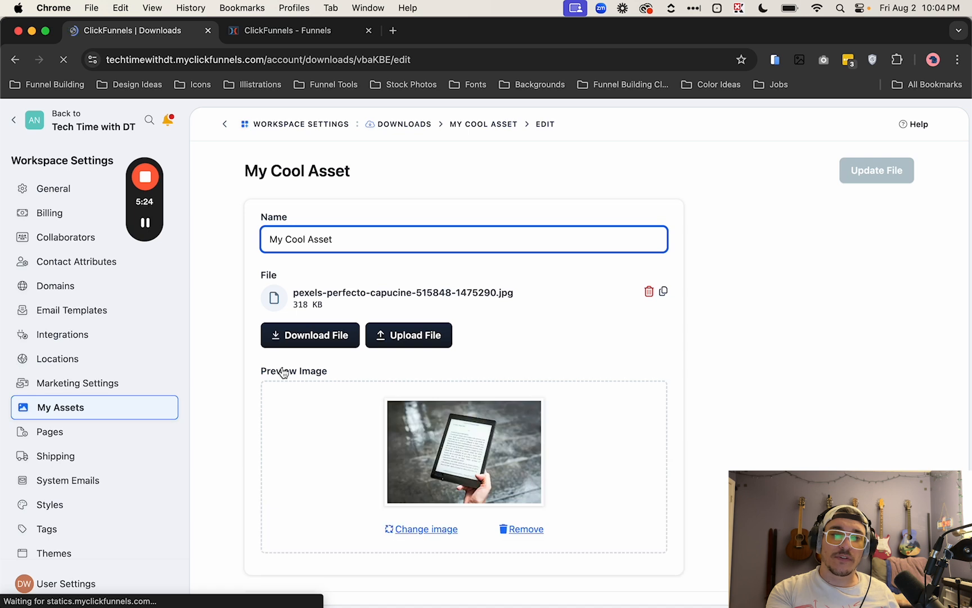
pyautogui.rightClick(326, 341)
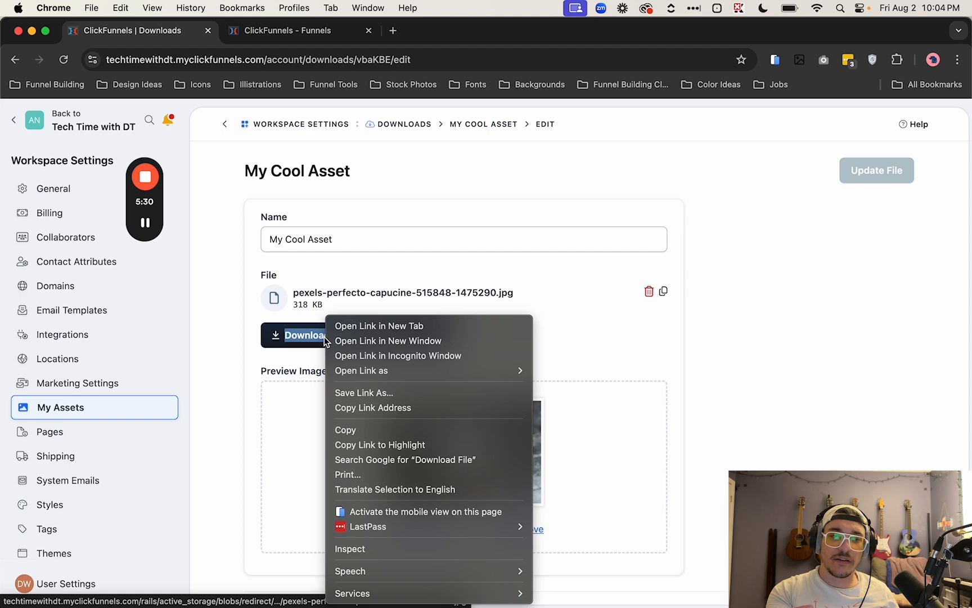
pyautogui.click(373, 407)
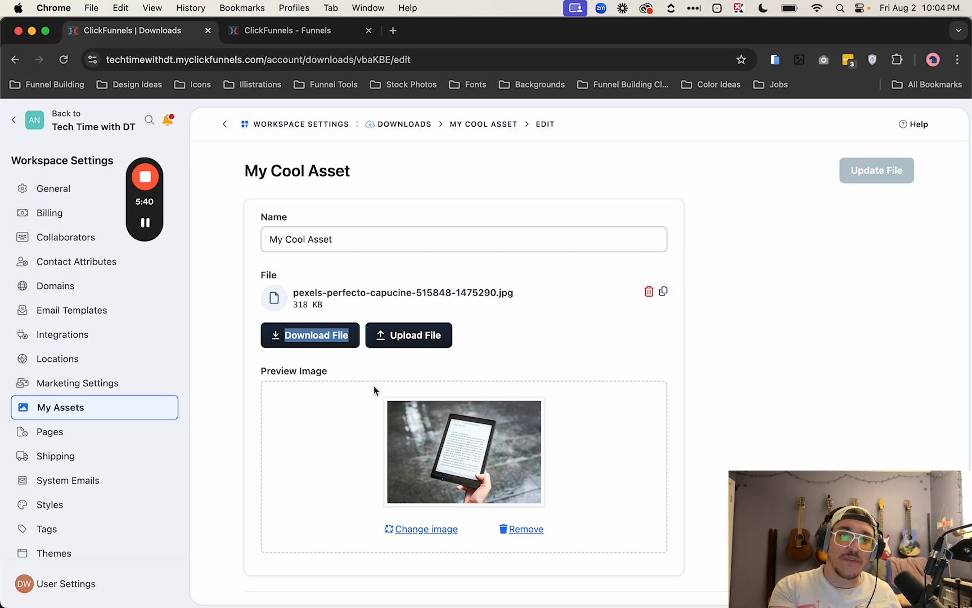
# Step: Open a new tab and paste the copied download link into the address bar
pyautogui.click(394, 31)
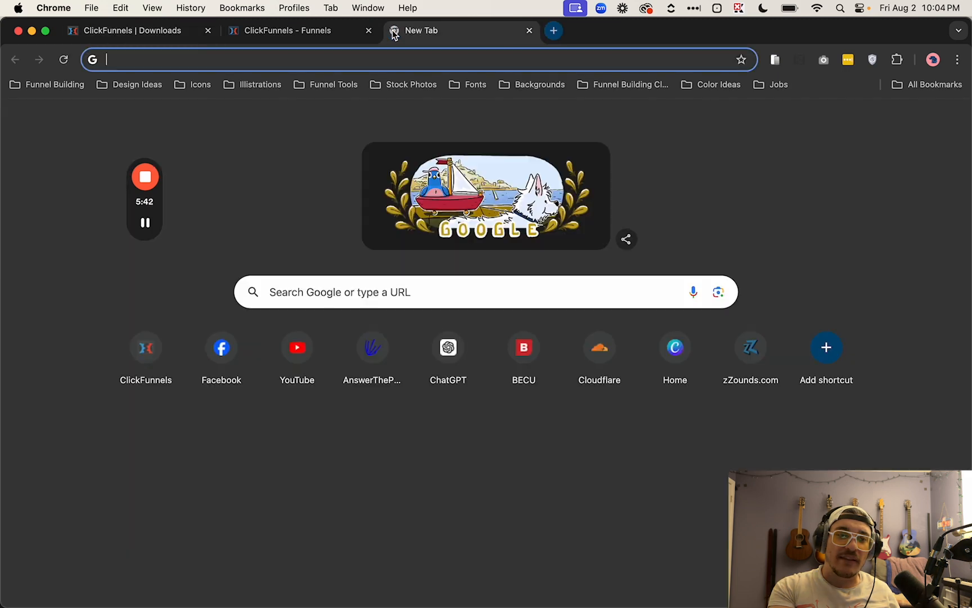
pyautogui.press('super+v')
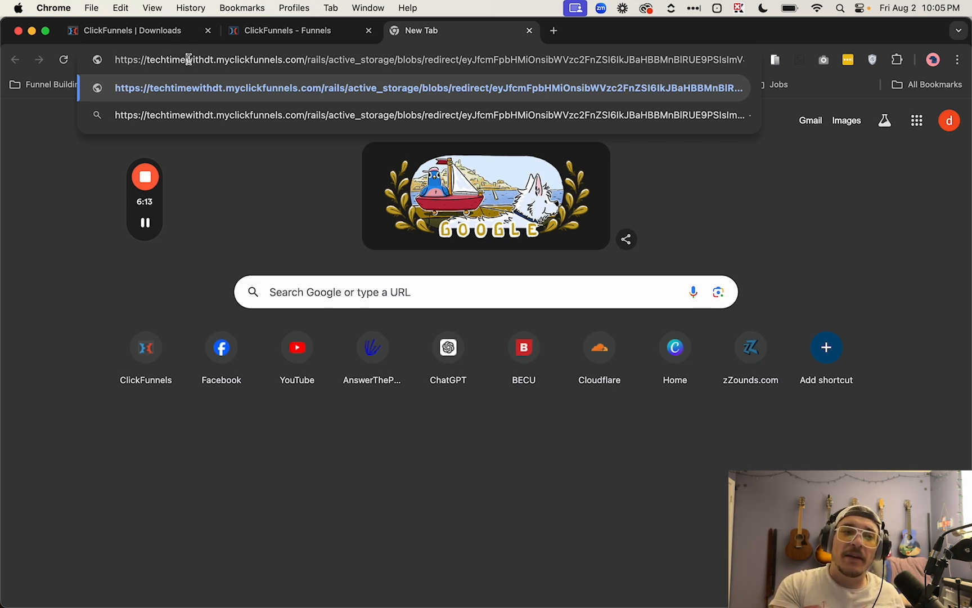
# Step: Load the pasted download link to preview the file in the browser
pyautogui.press('Return')
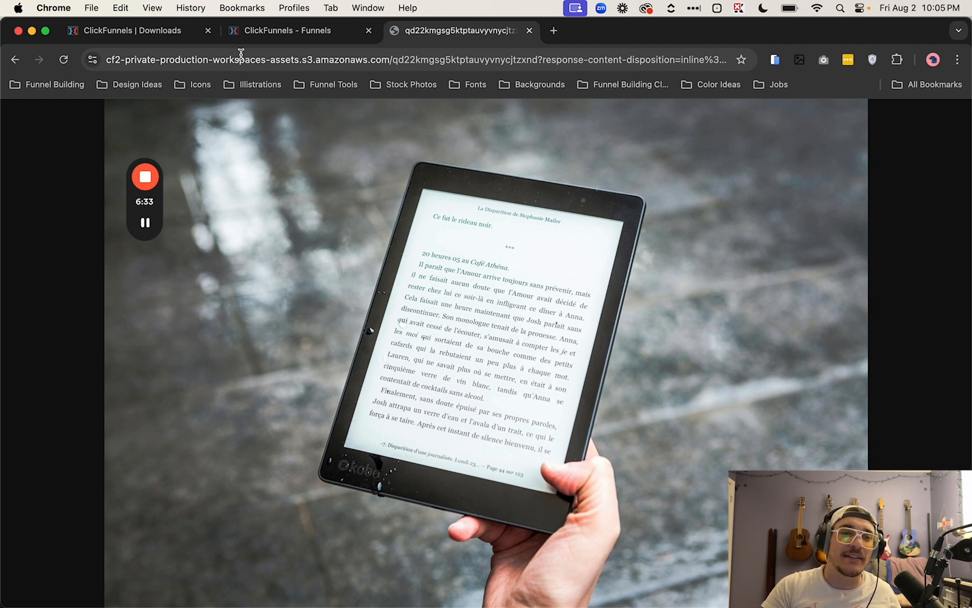
# Step: Copy the Download File link address of My Cool Asset again
pyautogui.click(253, 31)
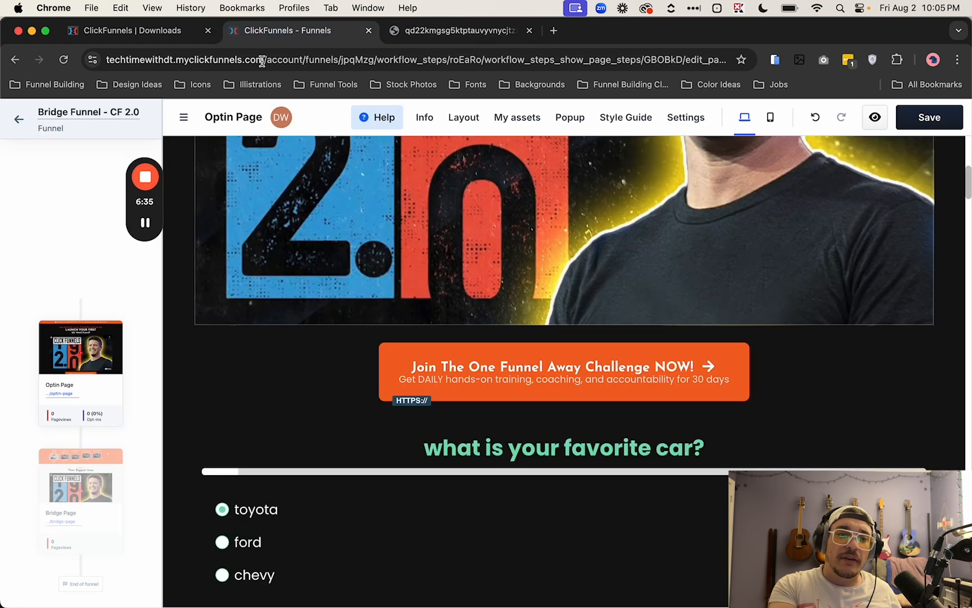
pyautogui.click(133, 33)
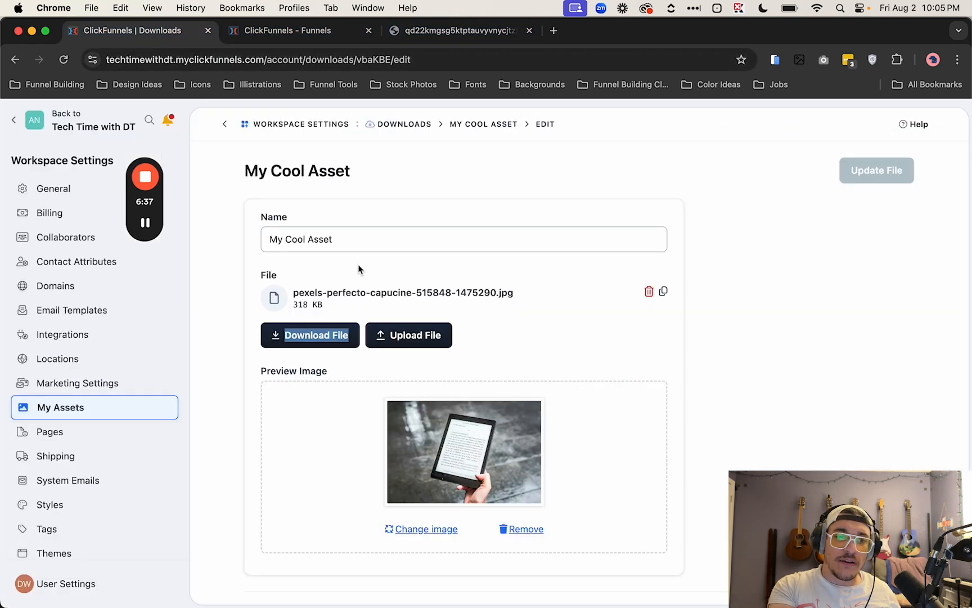
pyautogui.rightClick(341, 338)
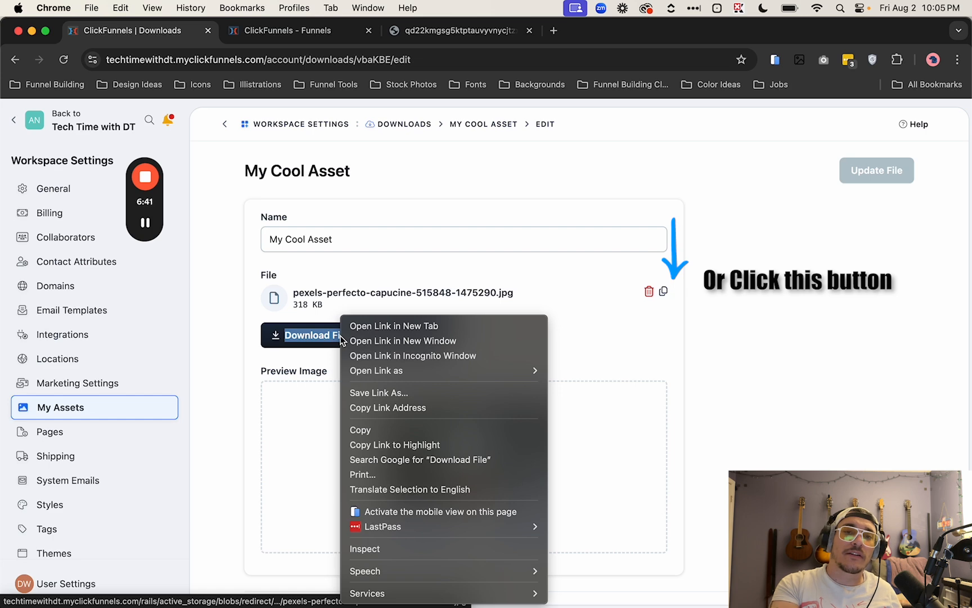
pyautogui.click(385, 408)
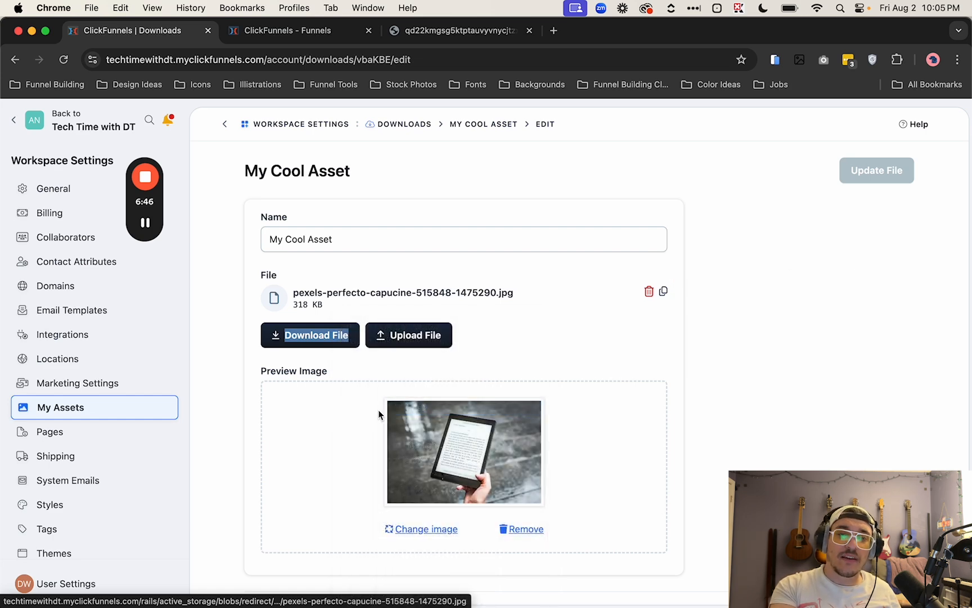
# Step: Paste the copied download link into the challenge button's Custom URL field on the Optin Page
pyautogui.click(352, 30)
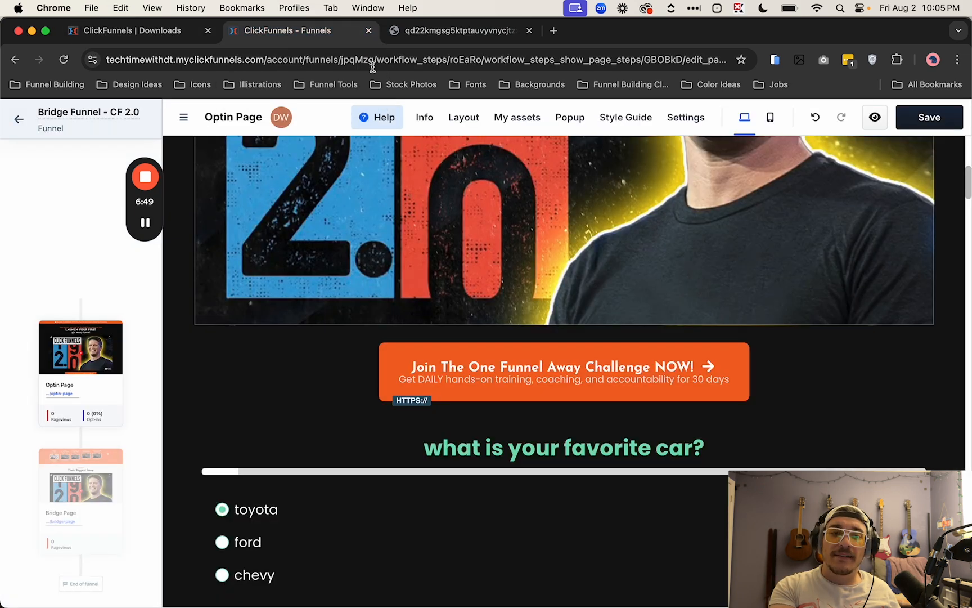
pyautogui.click(568, 379)
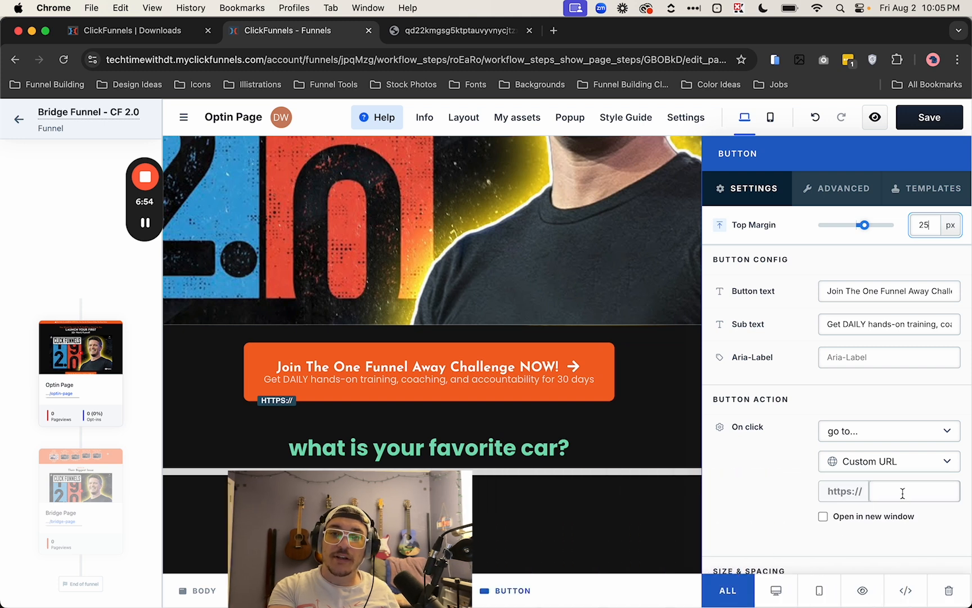
pyautogui.click(903, 492)
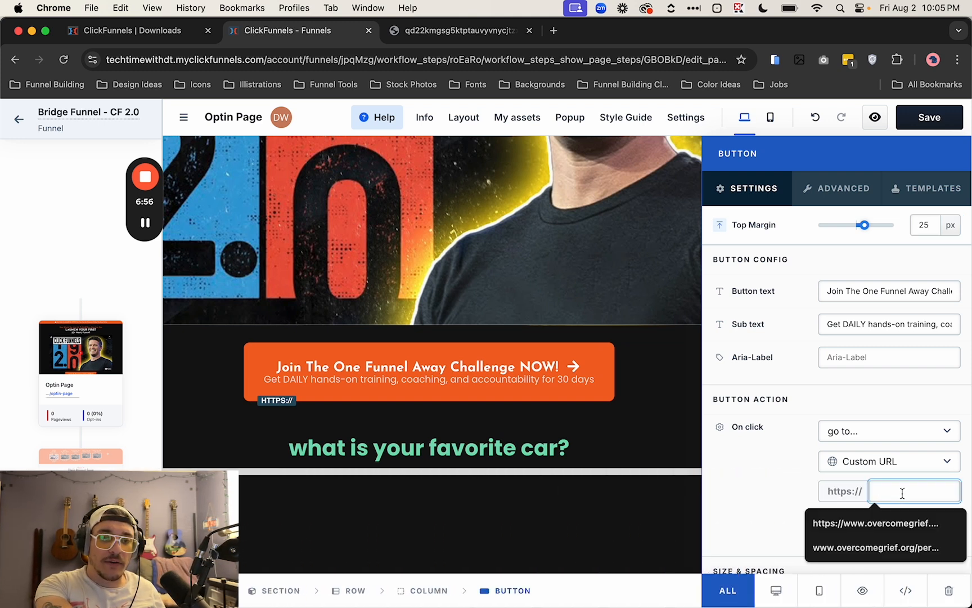
pyautogui.press('super+v')
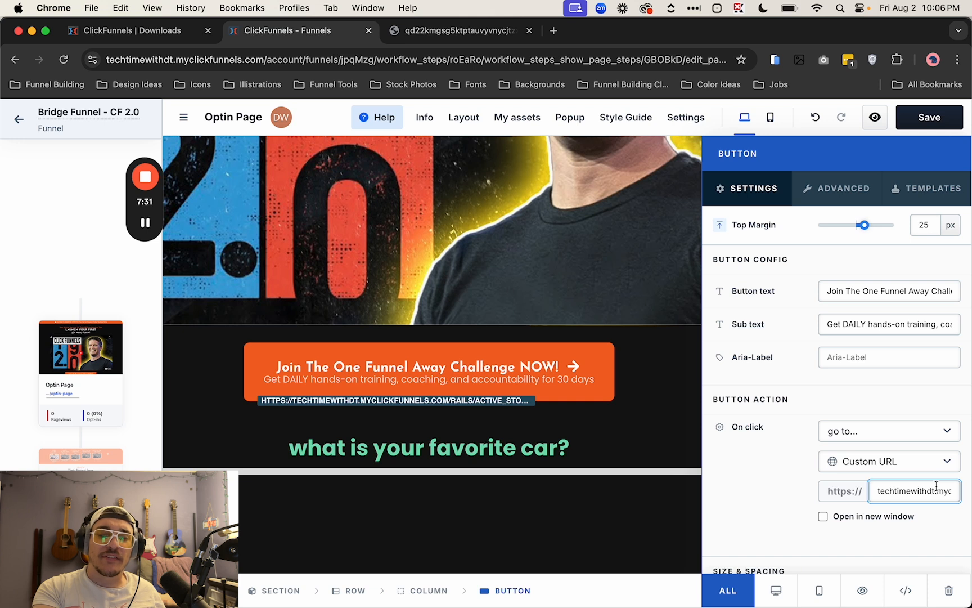
# Step: Enable Open in new window for the challenge button and save the page
pyautogui.click(824, 517)
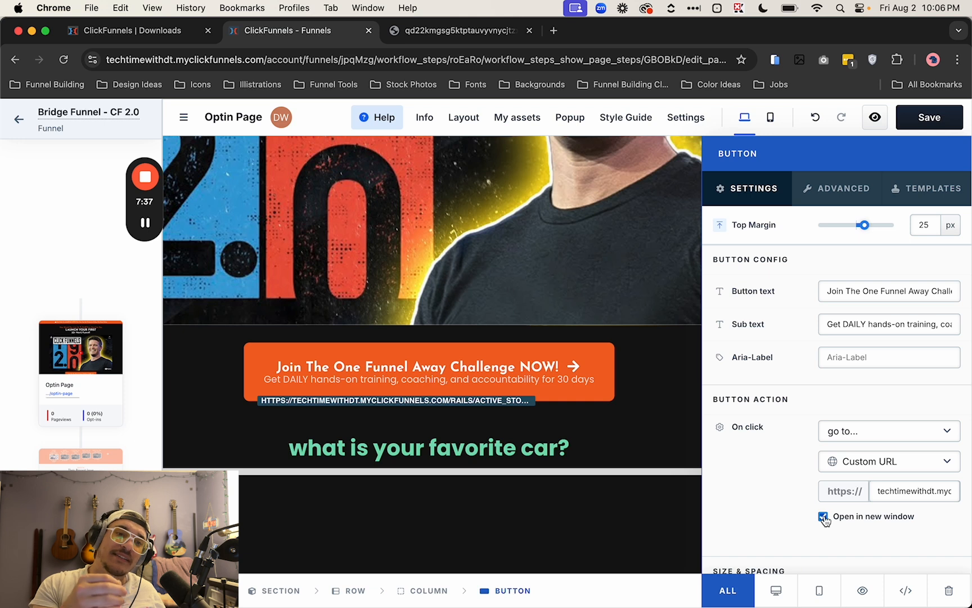
pyautogui.click(824, 517)
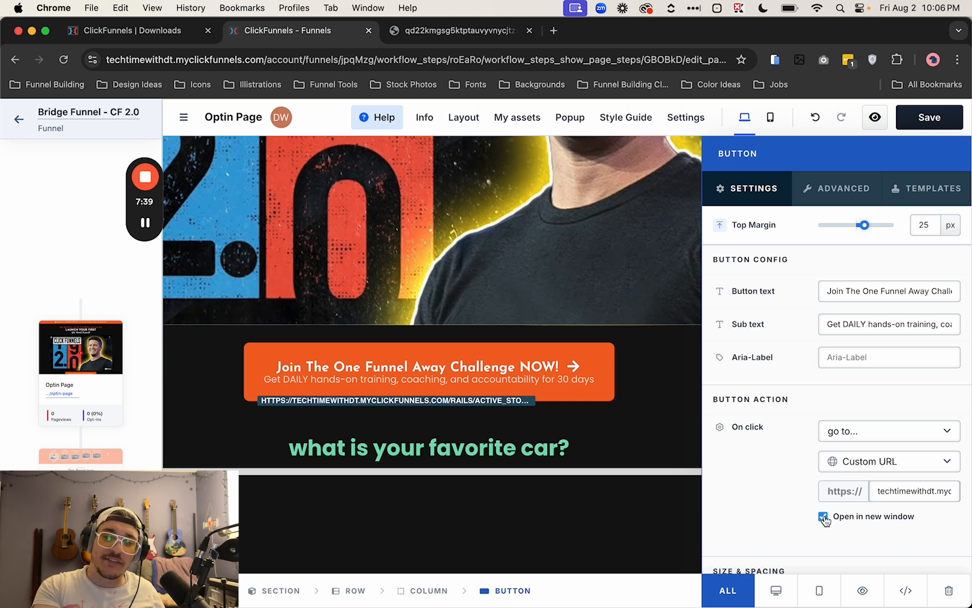
pyautogui.click(824, 517)
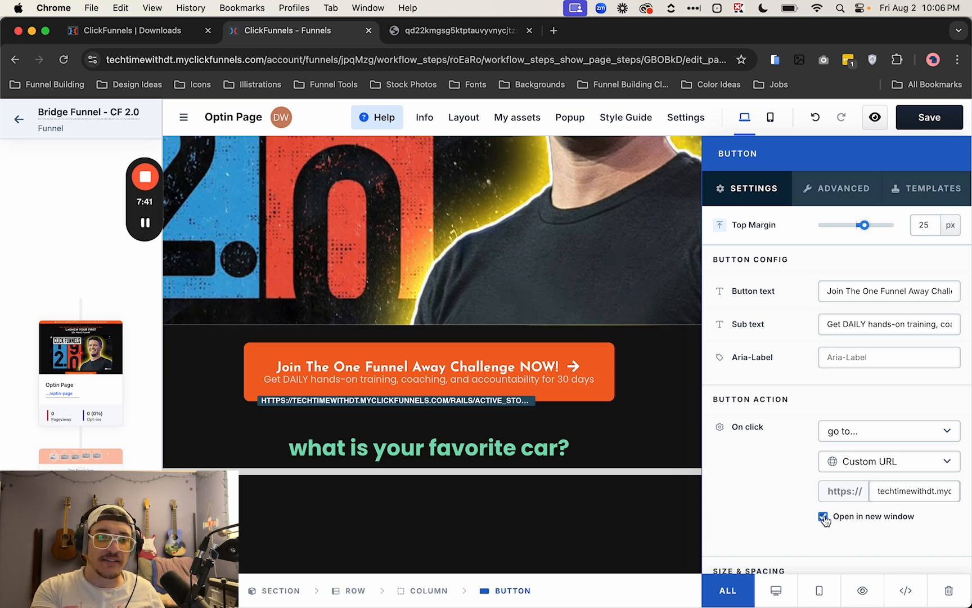
pyautogui.press('Escape')
pyautogui.click(914, 129)
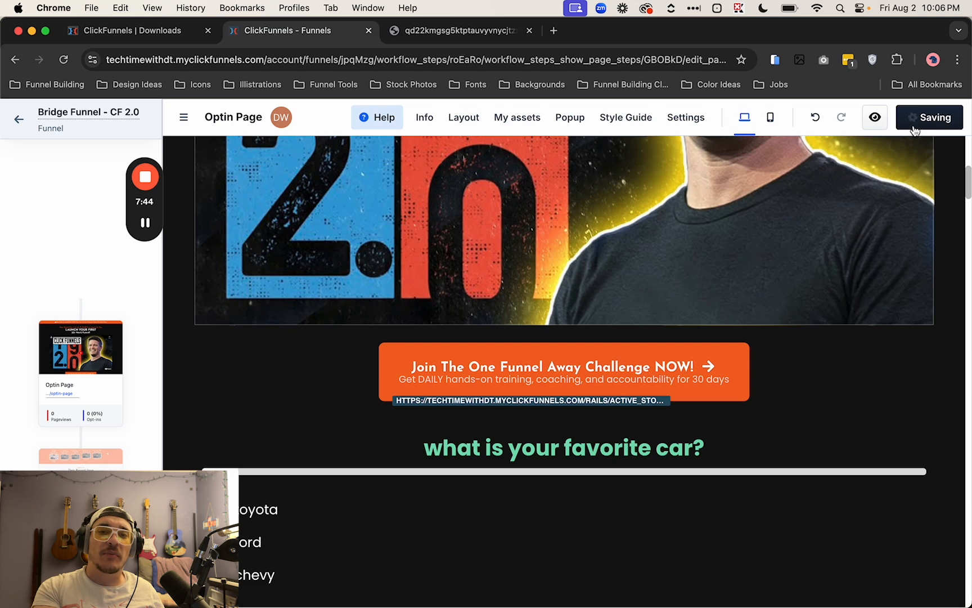
# Step: Preview the Optin Page and test the challenge button's download link
pyautogui.click(873, 124)
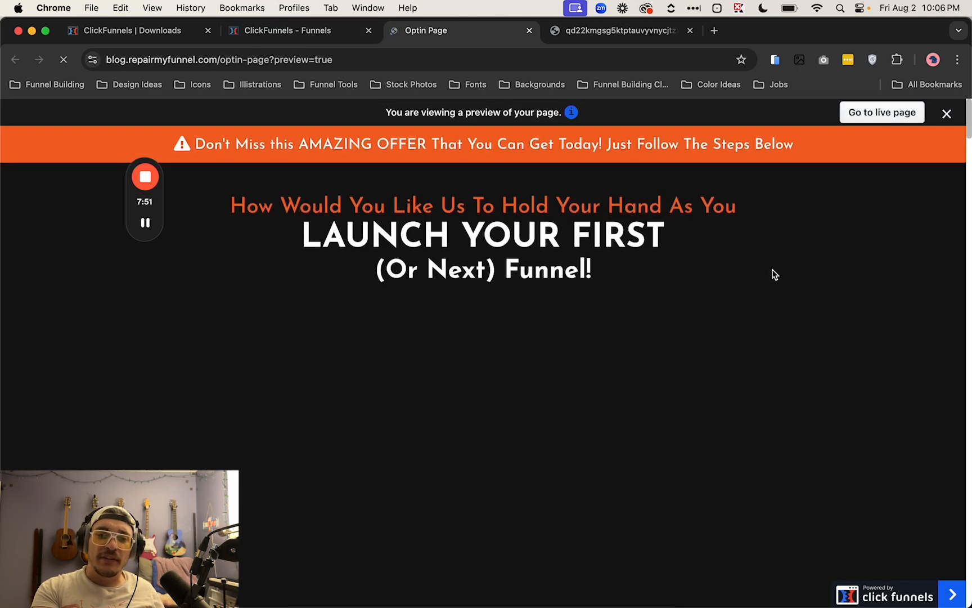
pyautogui.scroll(-5, 772, 273)
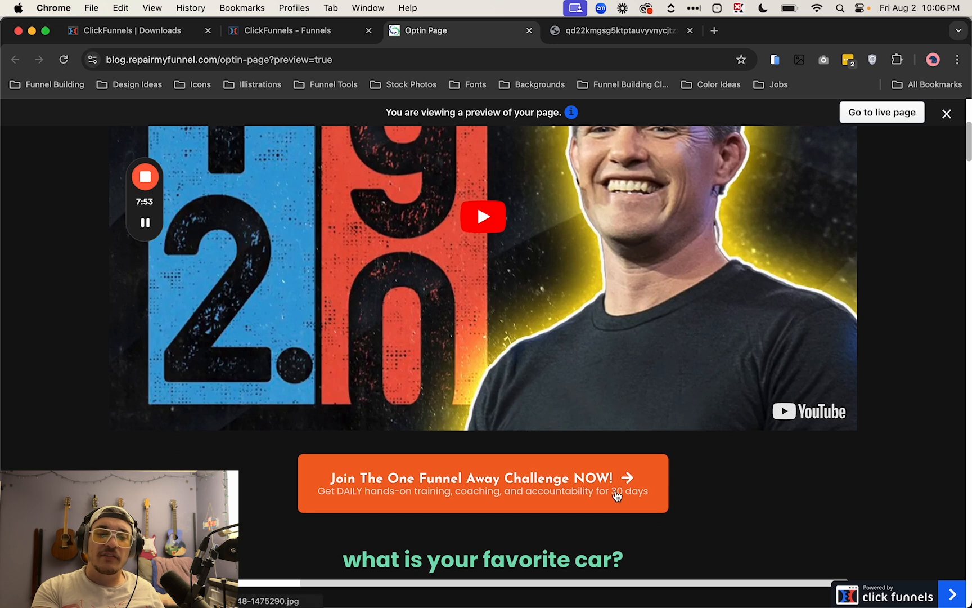
pyautogui.click(617, 494)
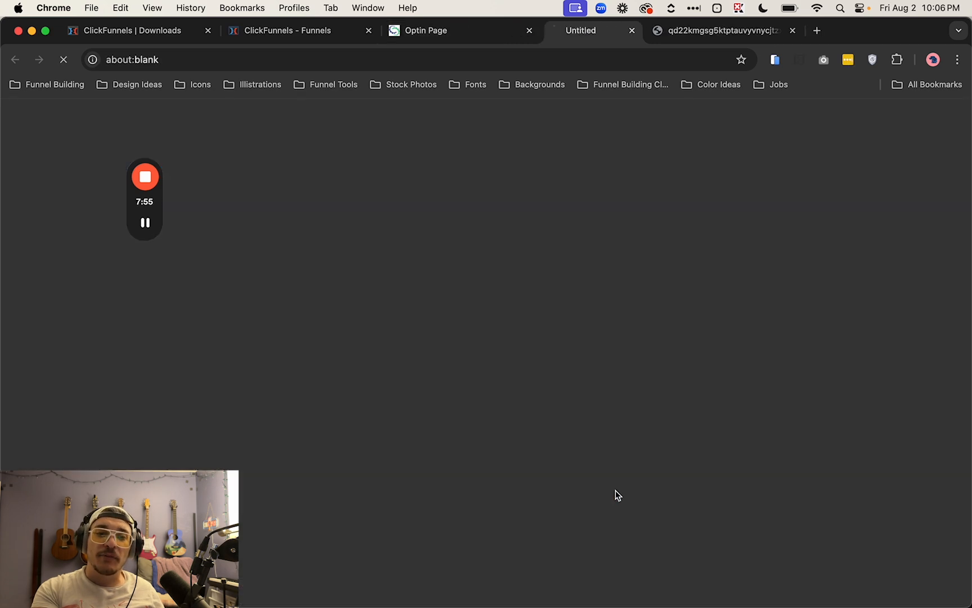